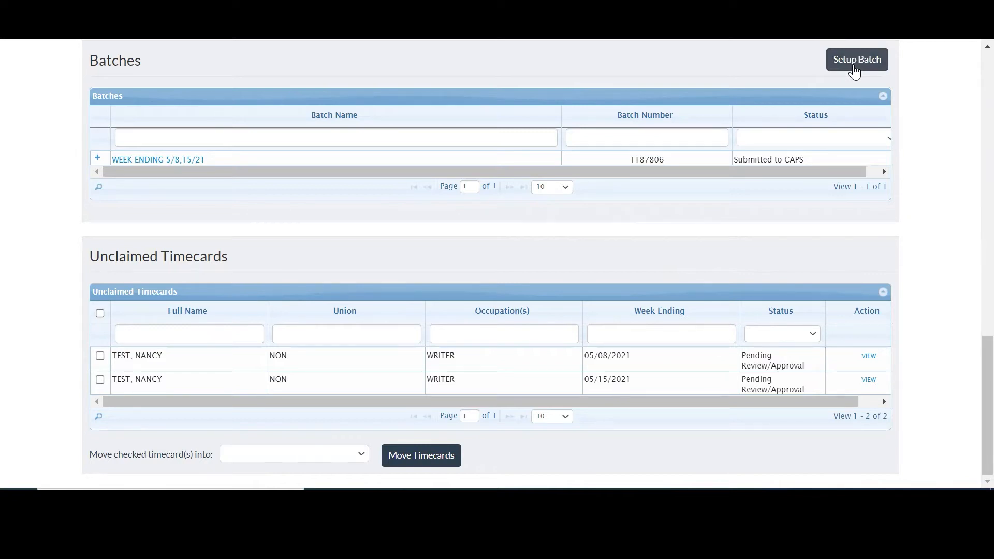
Step: Create a new batch named with the employee's first name in possessive form followed by "Timecards"
click(854, 72)
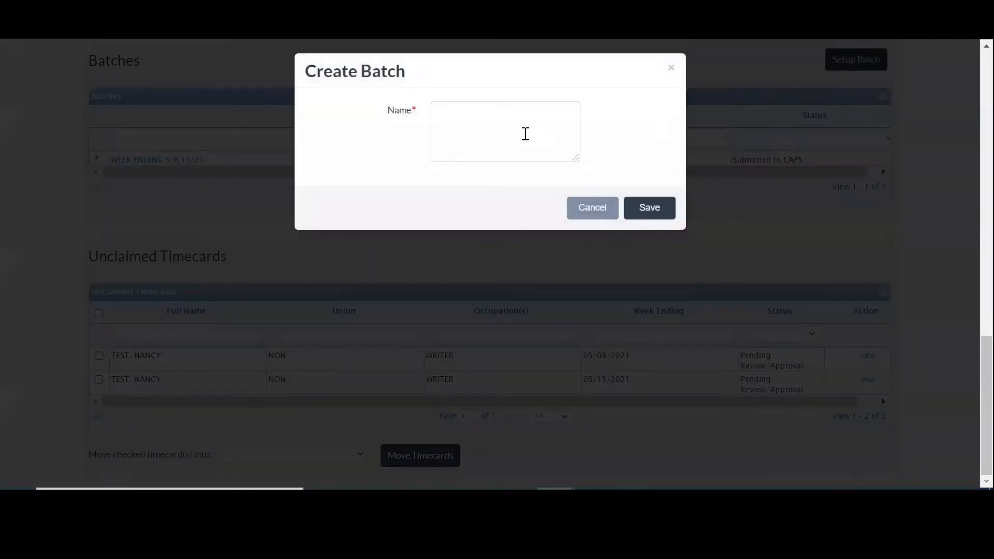
text(Nancy's Timecards)
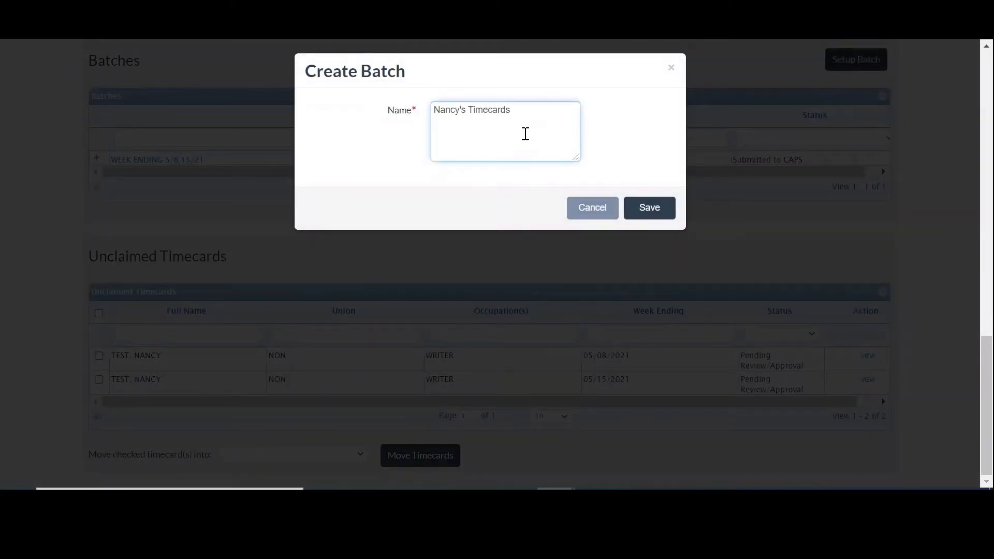
click(641, 214)
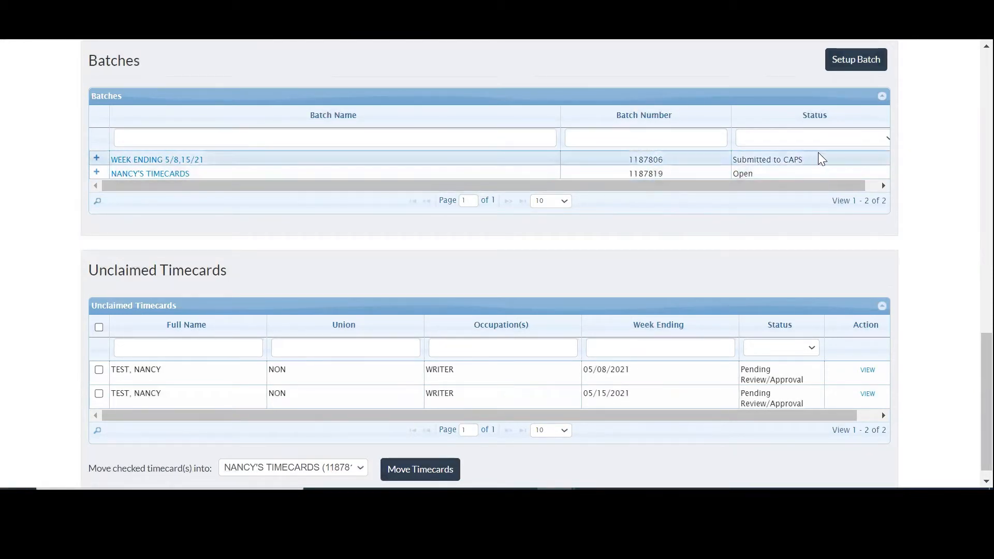
Step: Look over the available status filter options in the Batches table
click(809, 142)
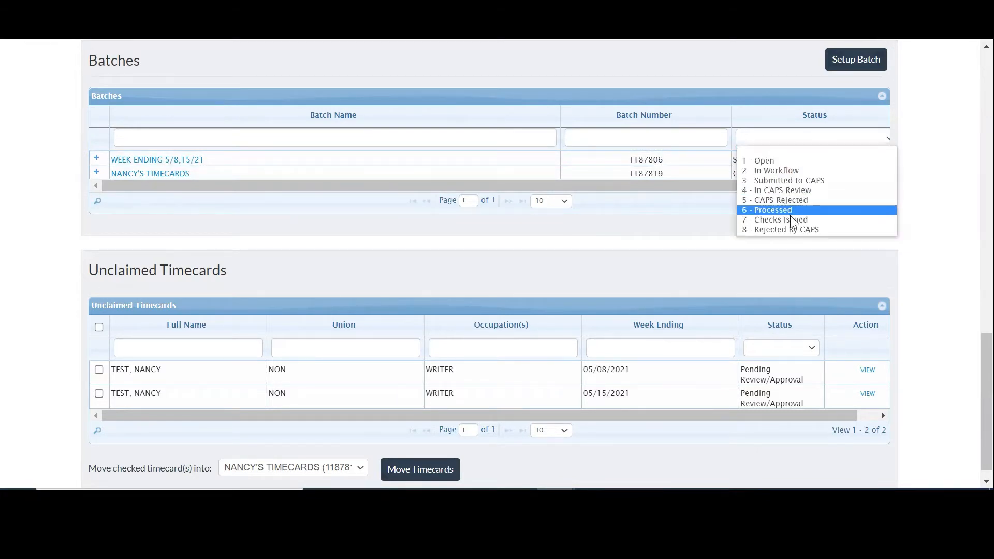
click(763, 255)
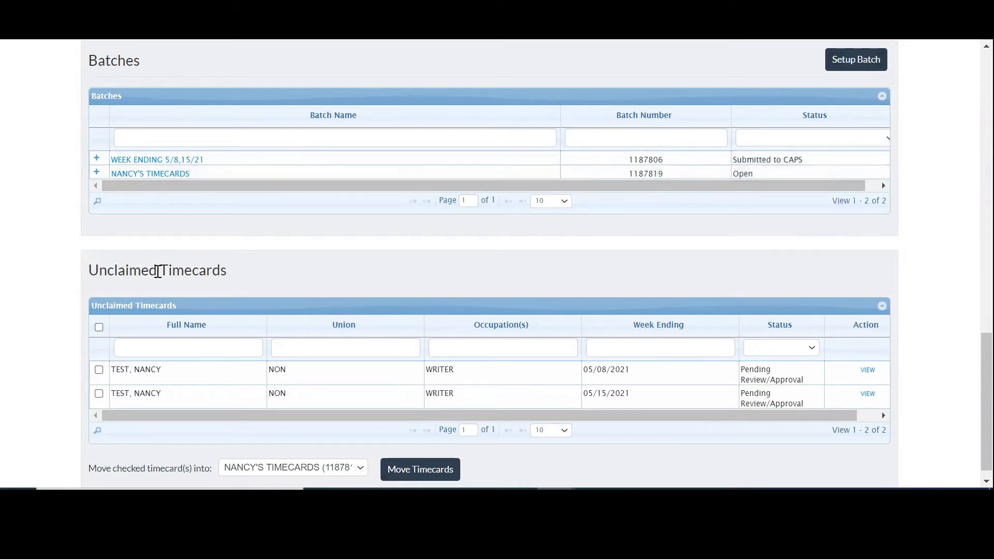
Step: Move both unclaimed timecards, week endings 05/08/2021 and 05/15/2021, into the newly created batch
click(98, 328)
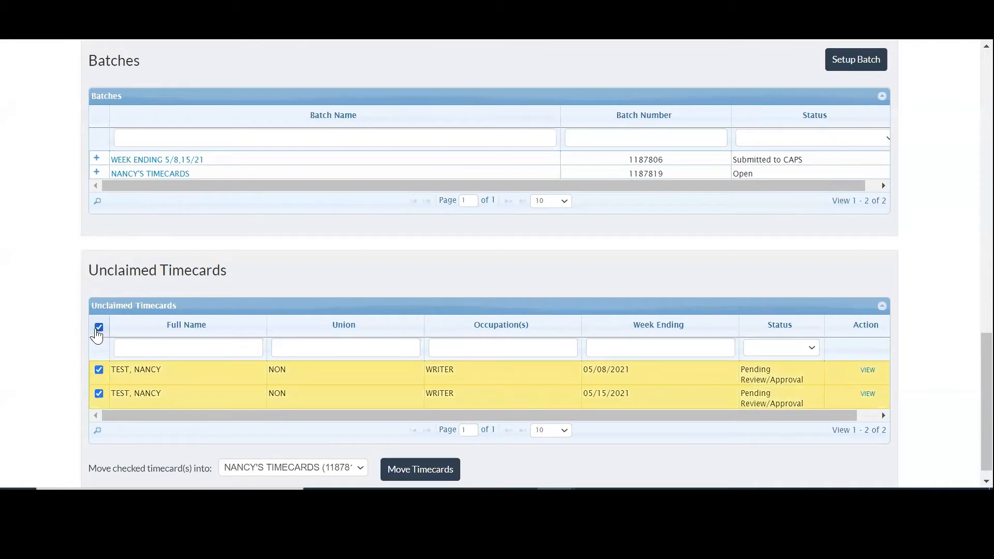
click(99, 328)
click(99, 369)
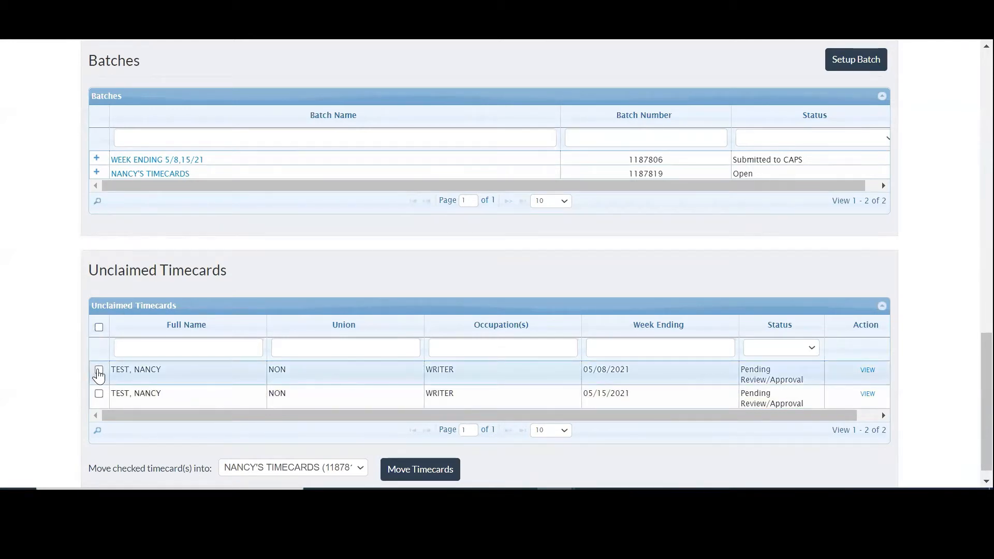
click(99, 394)
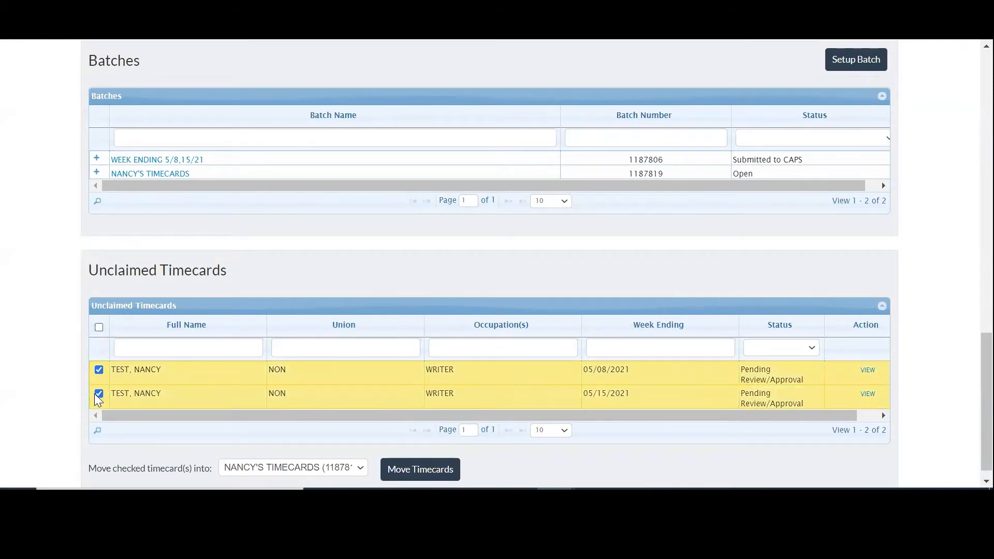
click(362, 474)
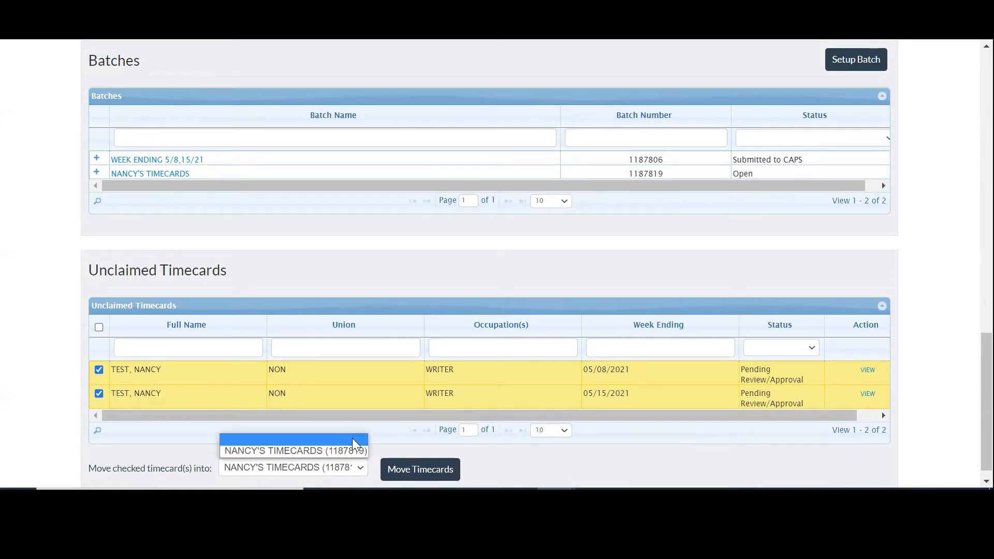
click(348, 450)
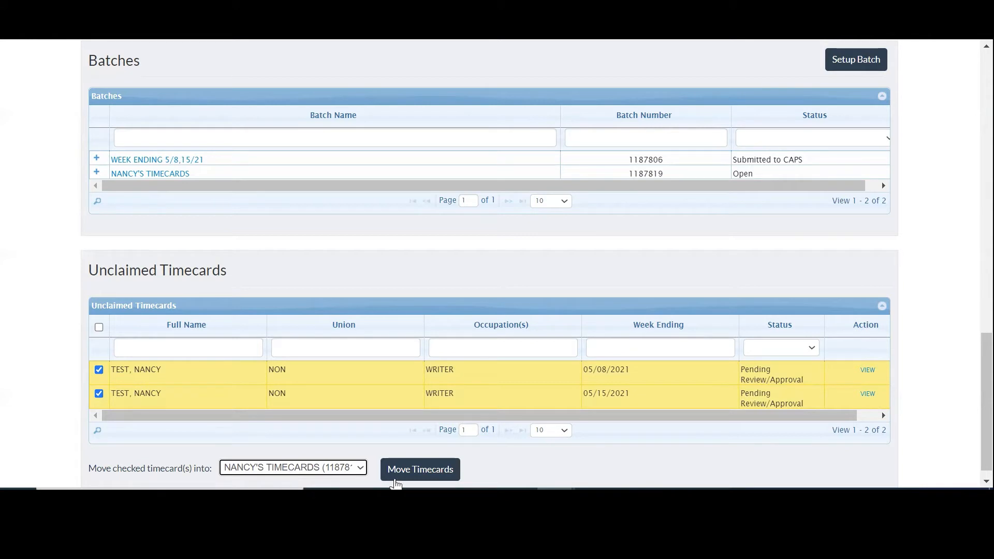
click(430, 480)
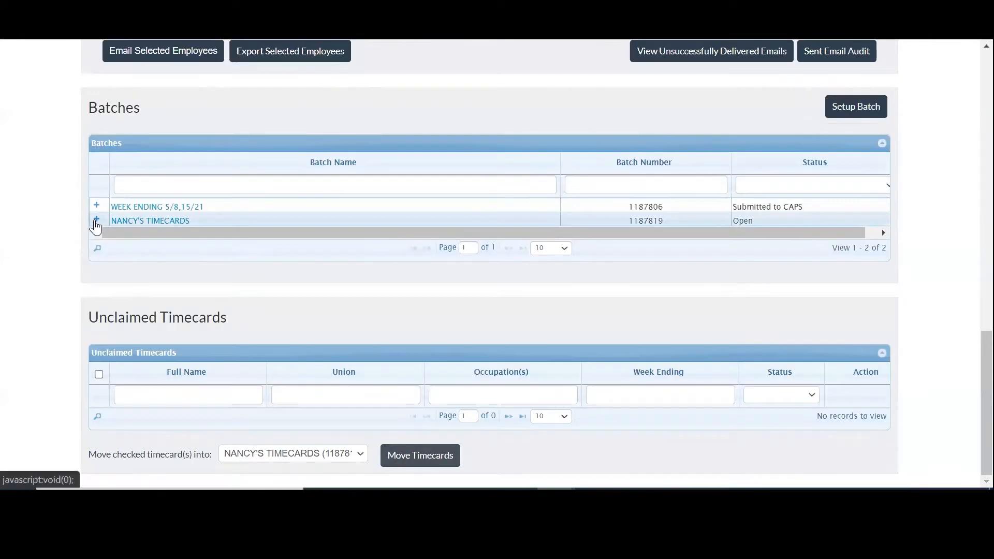
Step: Open the new batch's details and calculate the batch for both of its timecards
click(96, 220)
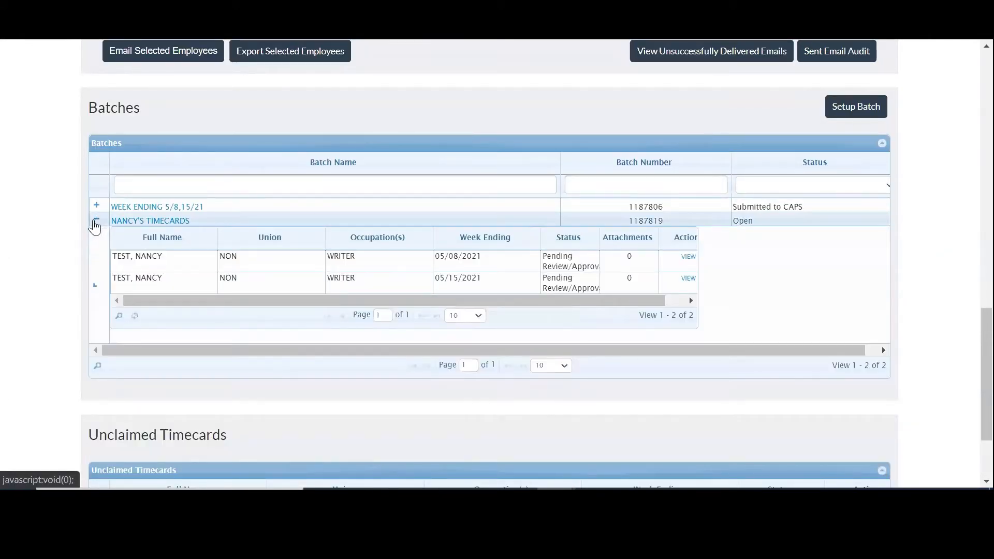
click(142, 224)
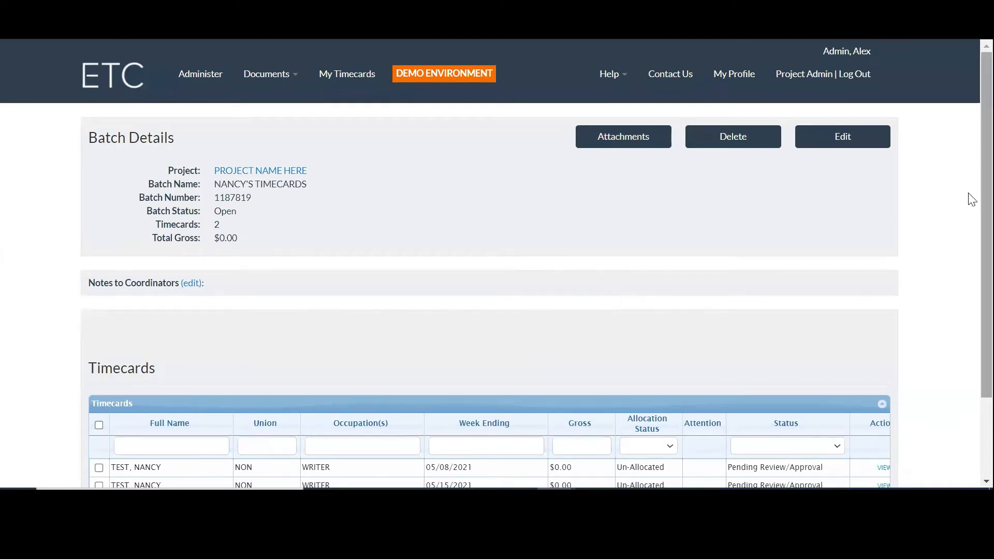
scroll(972, 224, down, 1)
scroll(971, 223, down, 2)
click(98, 324)
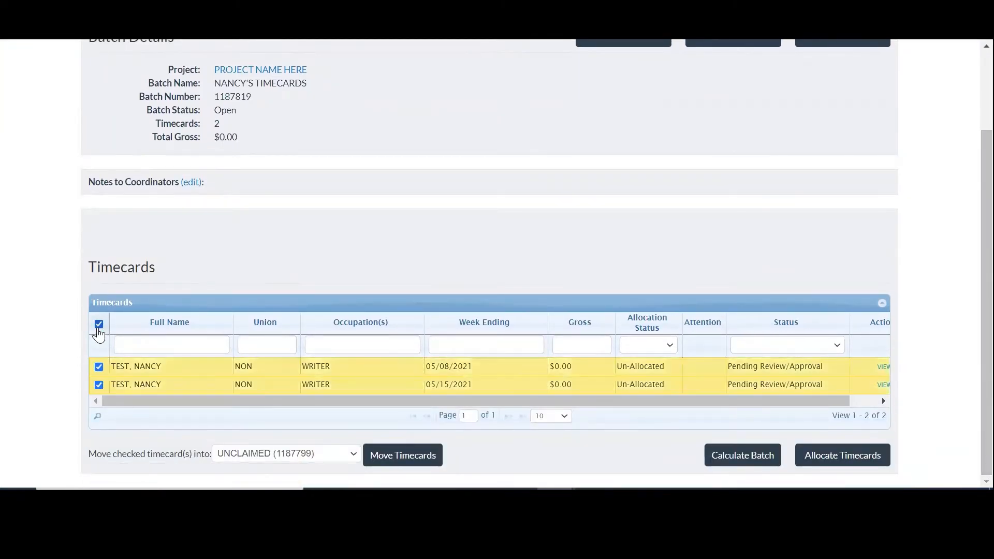
click(728, 457)
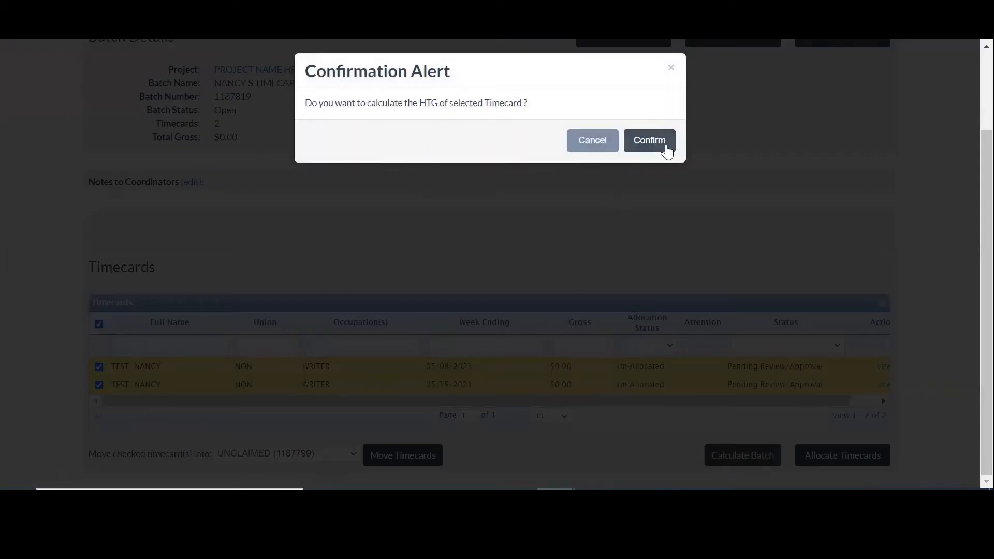
click(649, 141)
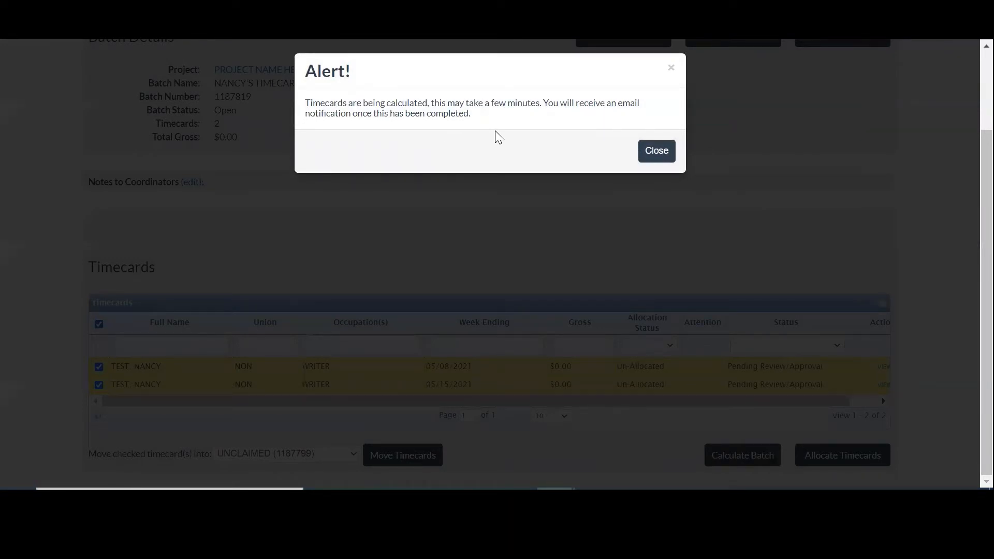
click(656, 151)
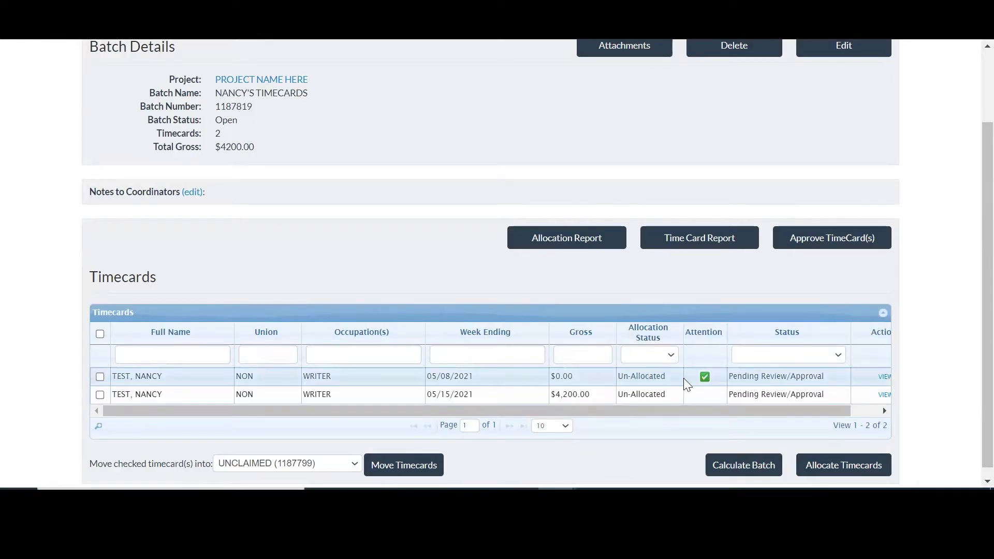
Step: Check the attention flag on the 05/08/2021 week-ending timecard and open that timecard to examine its details
mouse_move(705, 379)
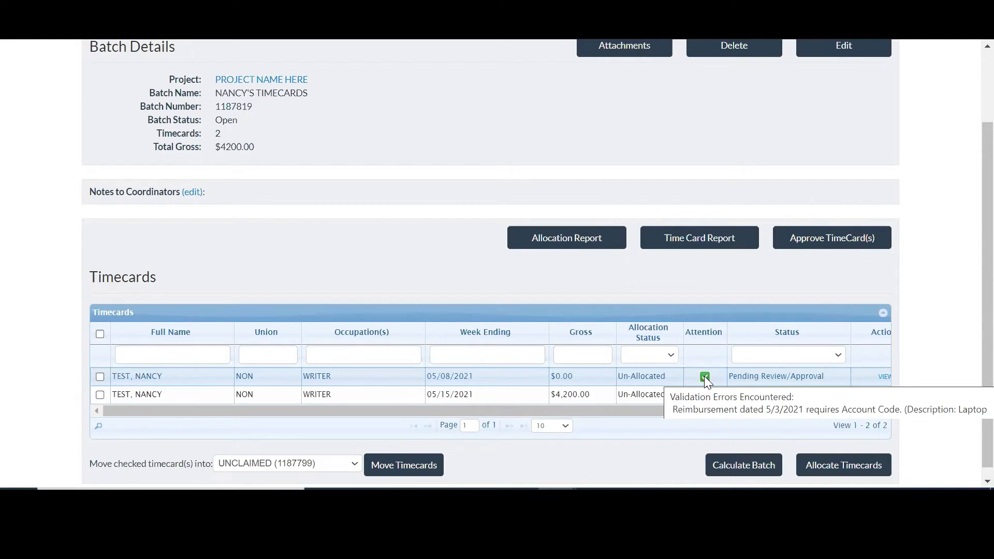
drag(716, 410, 754, 412)
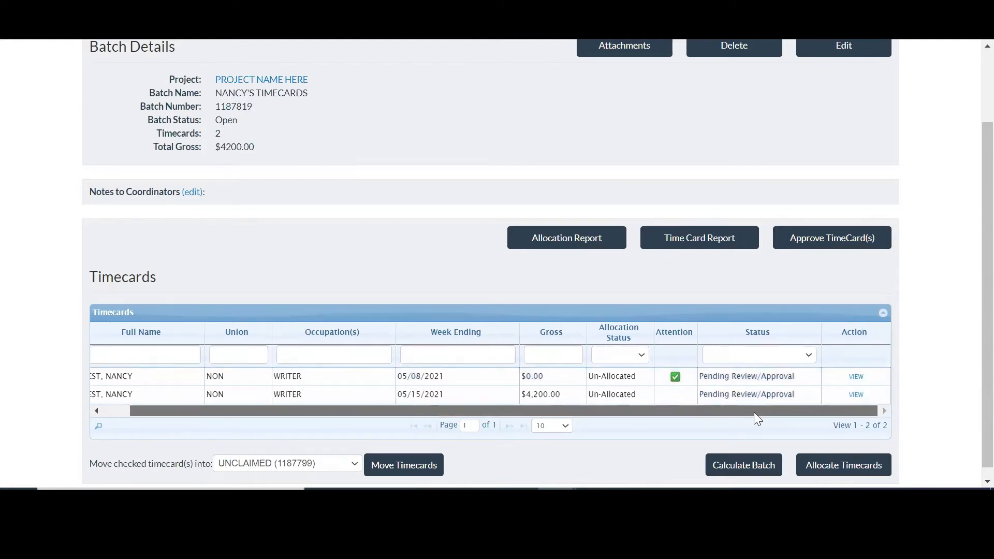
click(865, 377)
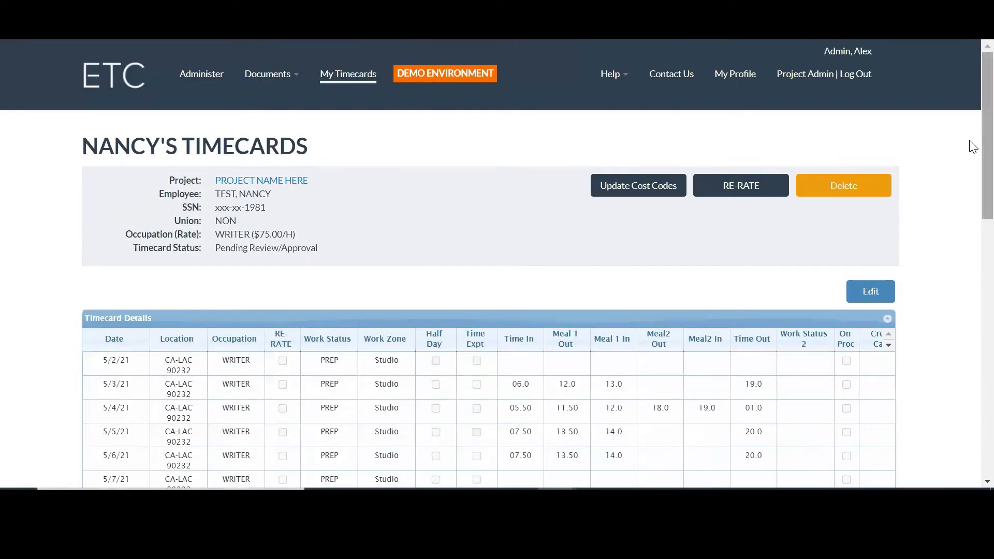
scroll(971, 207, down, 4)
drag(969, 231, 970, 236)
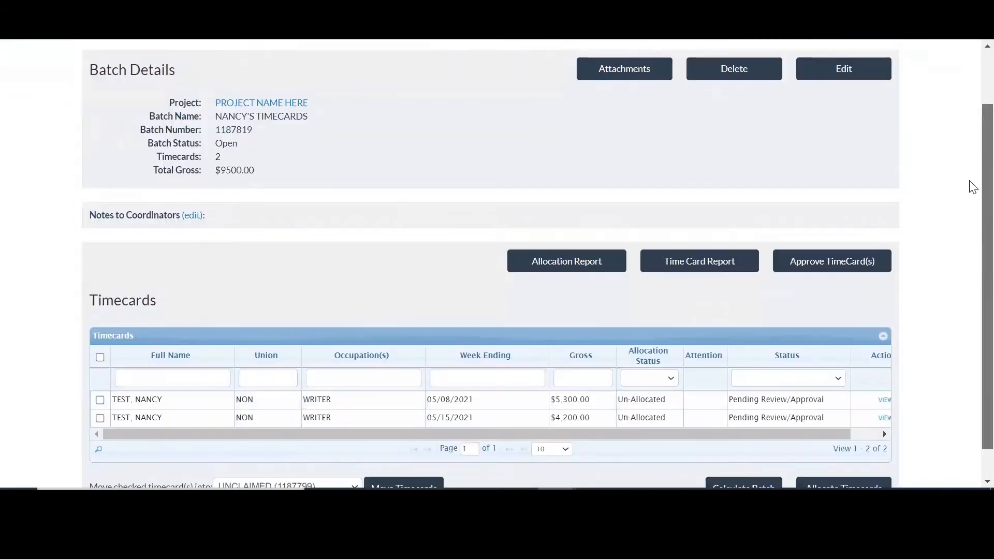
Step: Open the batch's Time Card Report and examine the crew time cards
drag(970, 182, 970, 200)
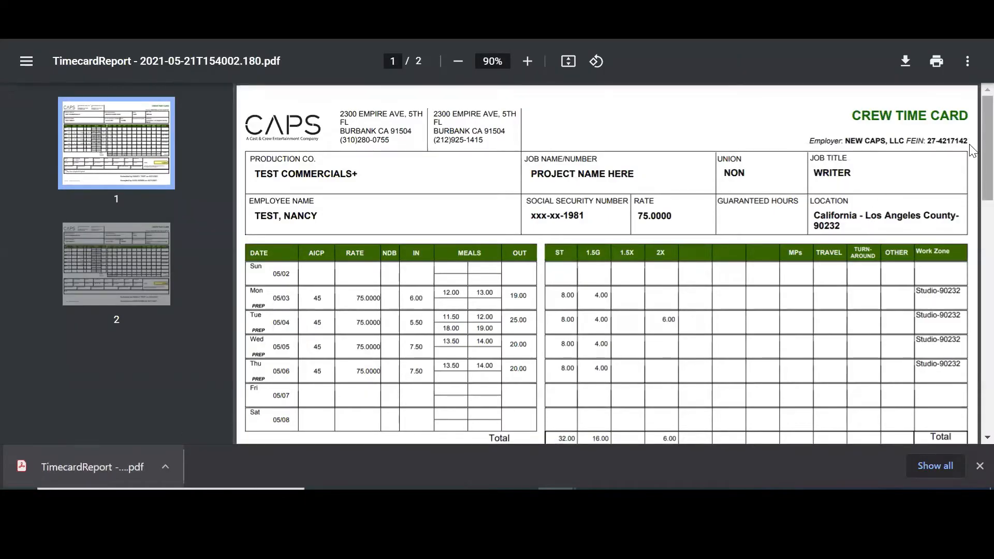
scroll(973, 161, down, 3)
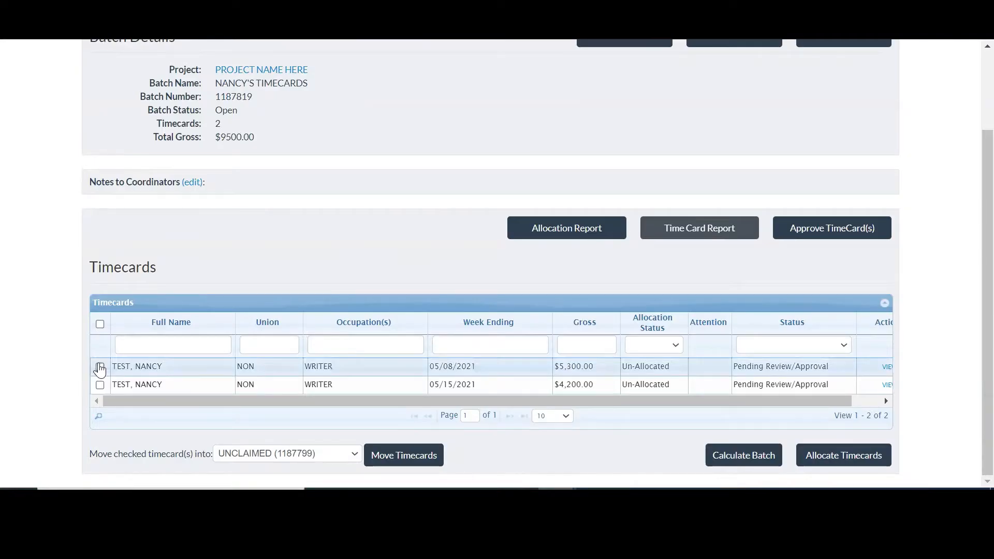
Step: Select the timecard for the week ending 05/08/2021 in the batch
click(100, 367)
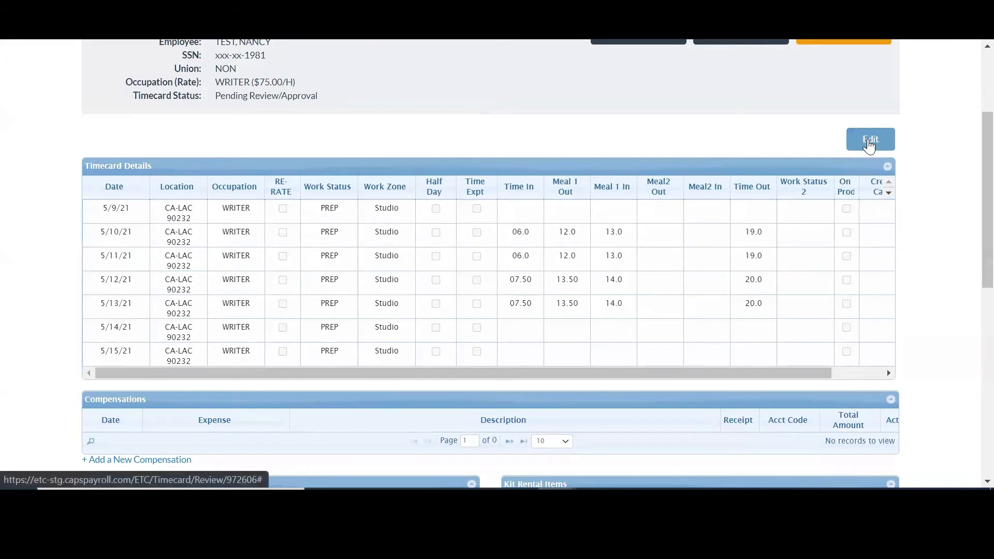
Step: Edit the timecard for the week ending 05/15/2021, setting the 5/11/21 Time In to 6.5, and save it
click(868, 144)
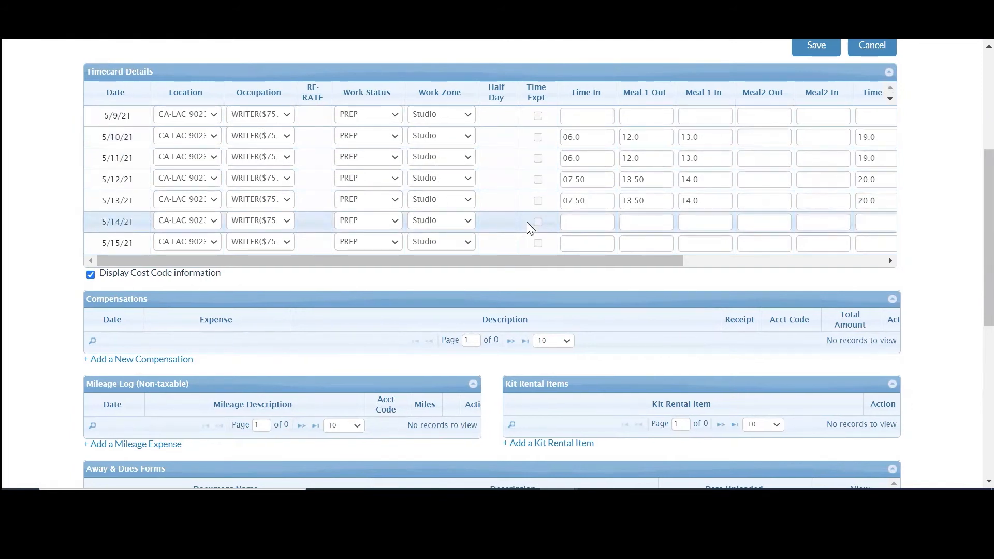
double_click(586, 156)
text(6.5)
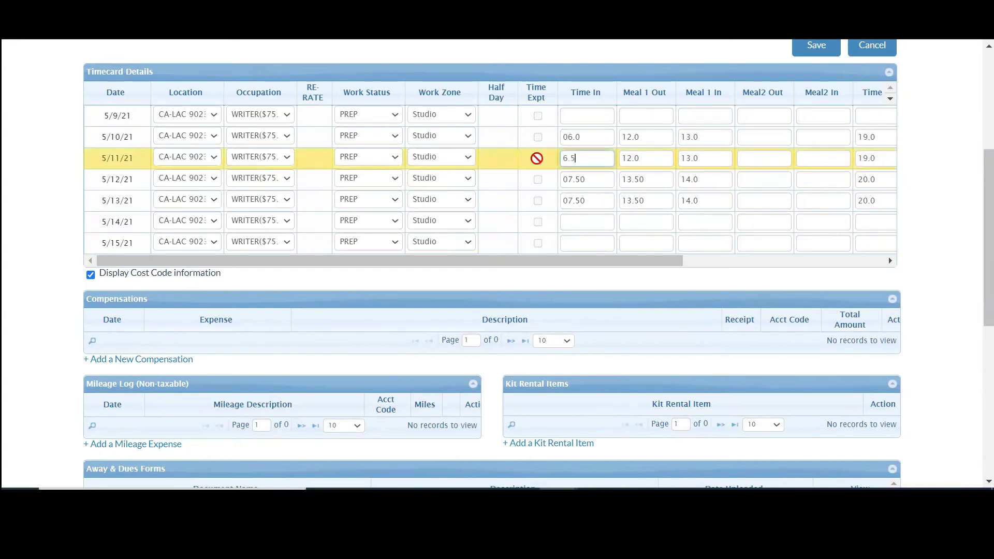
click(811, 49)
Step: Reject the edited timecard with the note "Fixed your times, please review, and resubmit."
scroll(972, 221, down, 7)
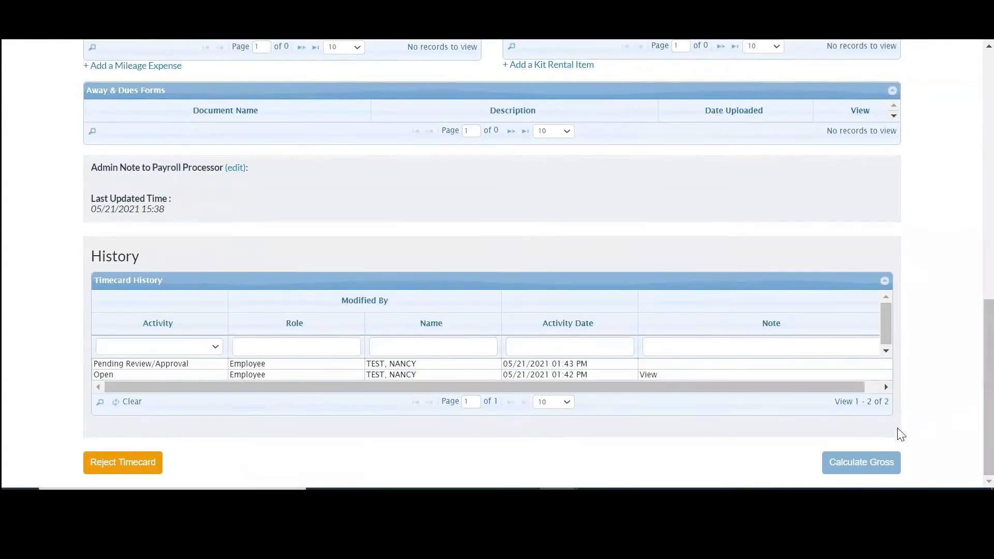
click(122, 462)
text(Fixed your times, please review)
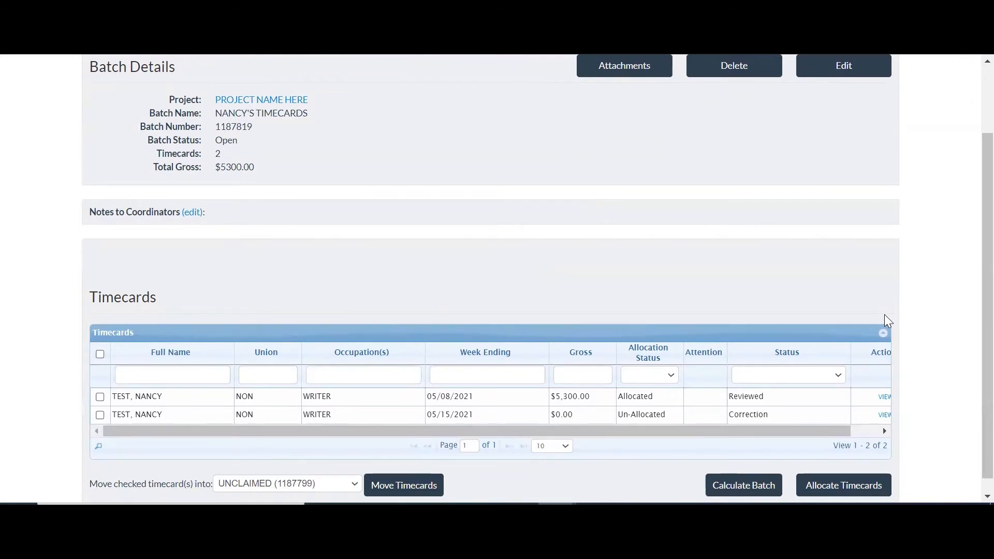
Step: Open the timecard in Correction status for the week ending 05/15/2021 and force-calculate it
drag(816, 430, 838, 430)
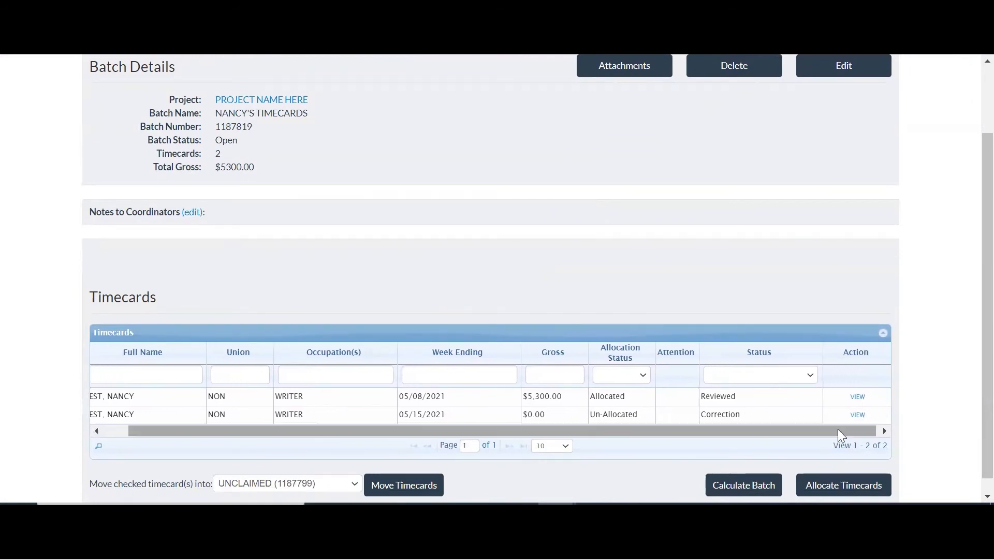
click(858, 422)
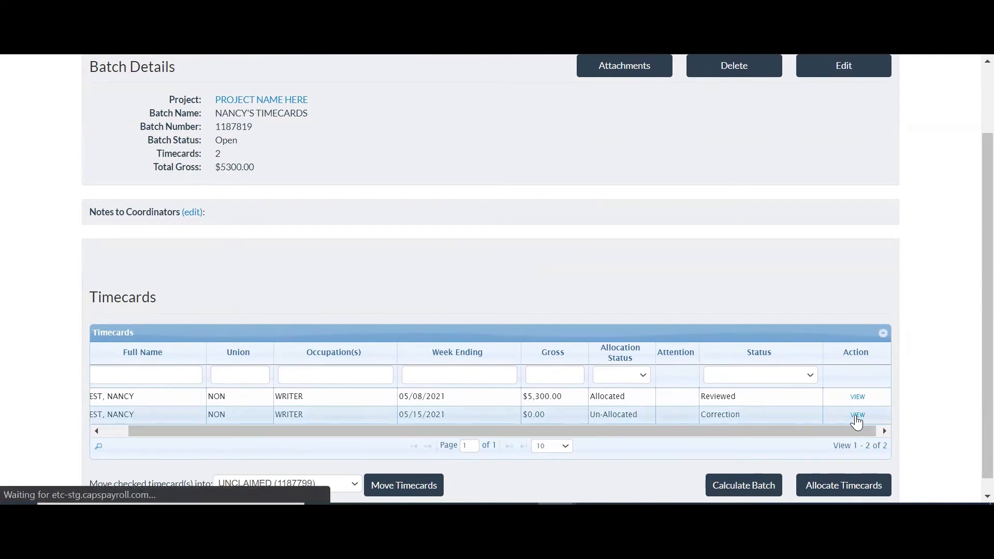
scroll(973, 307, down, 4)
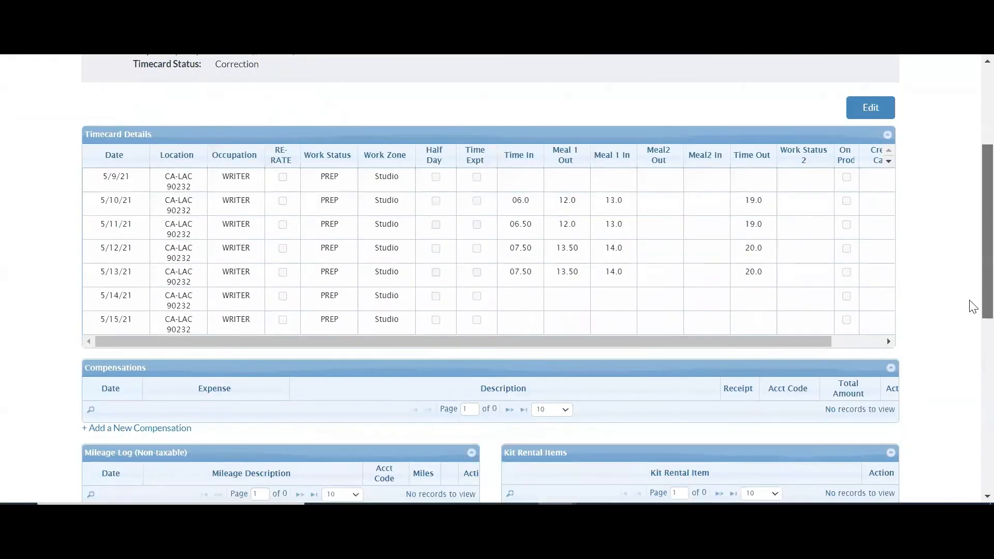
scroll(973, 306, down, 9)
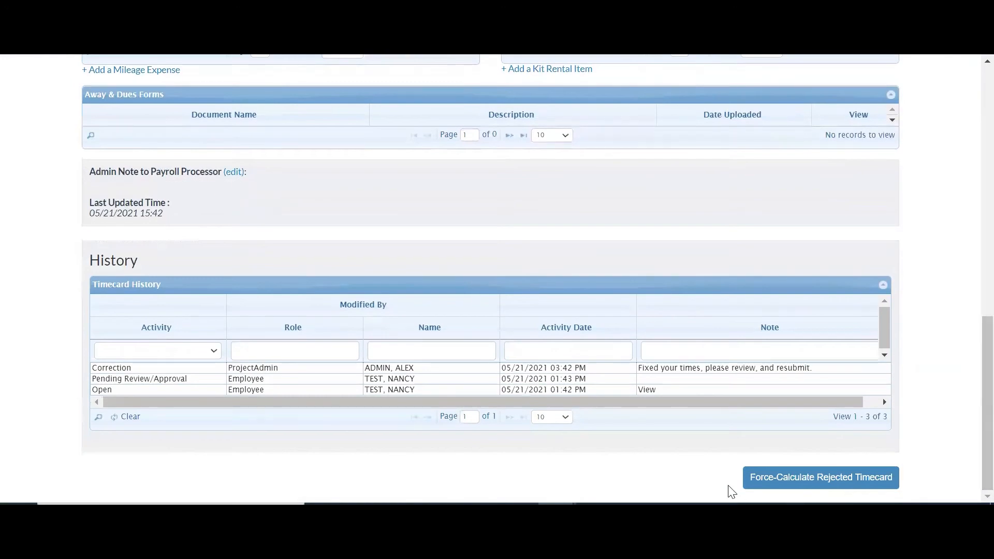
click(813, 481)
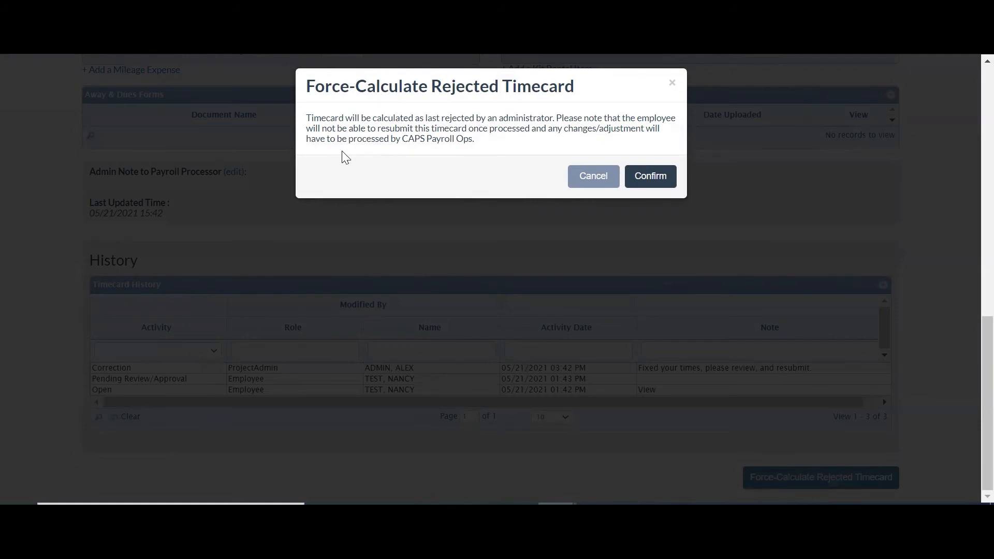
click(631, 190)
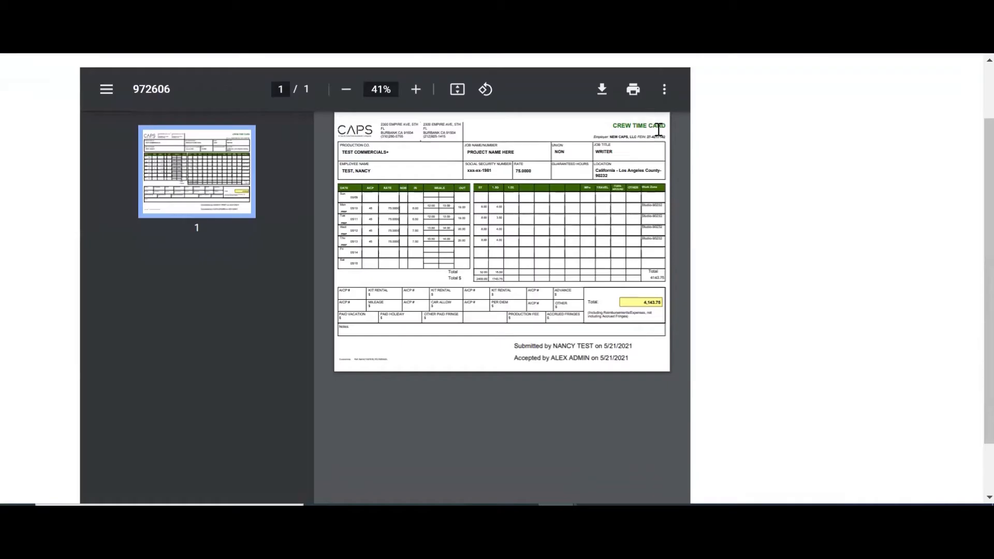
Step: Enlarge the calculated crew time card to 68% and examine its hours
click(415, 92)
click(414, 92)
click(415, 92)
drag(545, 170, 472, 160)
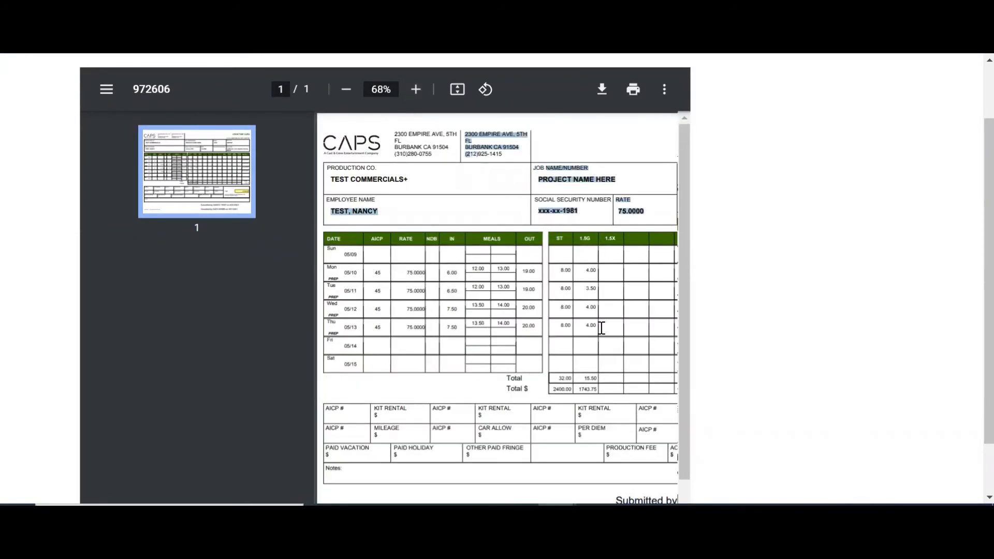
Step: Accept and approve the calculated timecard for the week ending 05/15/2021
scroll(600, 328, down, 3)
drag(538, 459, 472, 449)
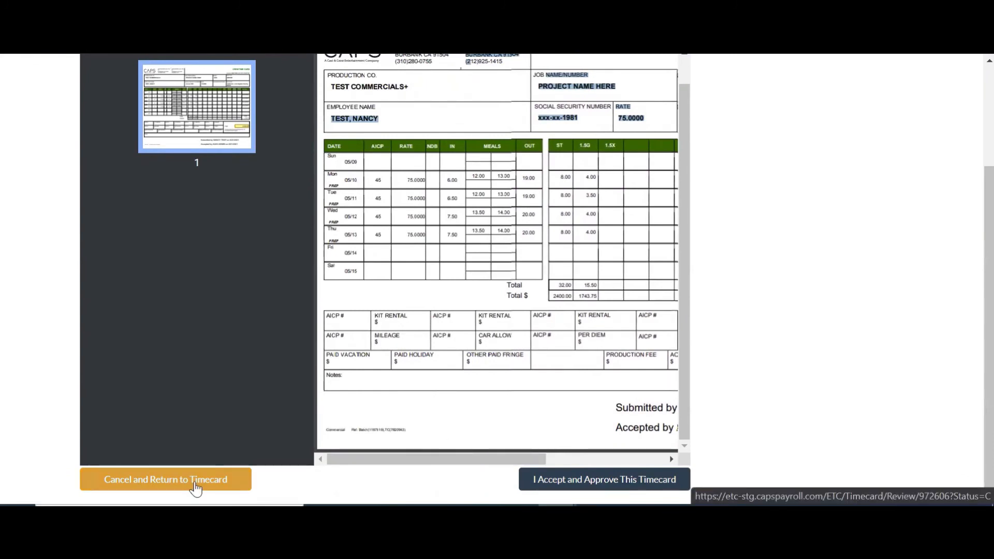
click(558, 494)
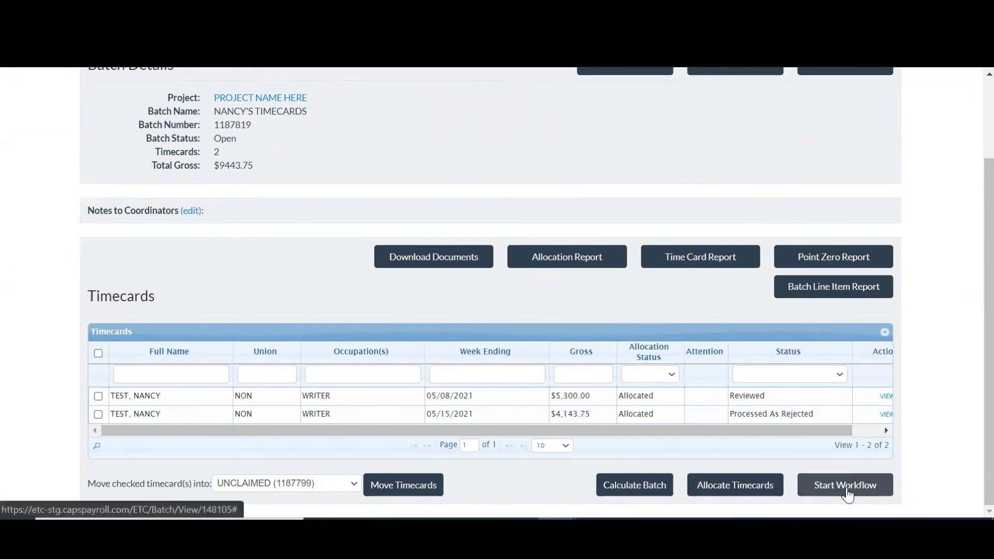
Step: Start the batch's approval workflow with the preselected Admin and CAPS Coordinator route, and confirm the batch submission
click(848, 493)
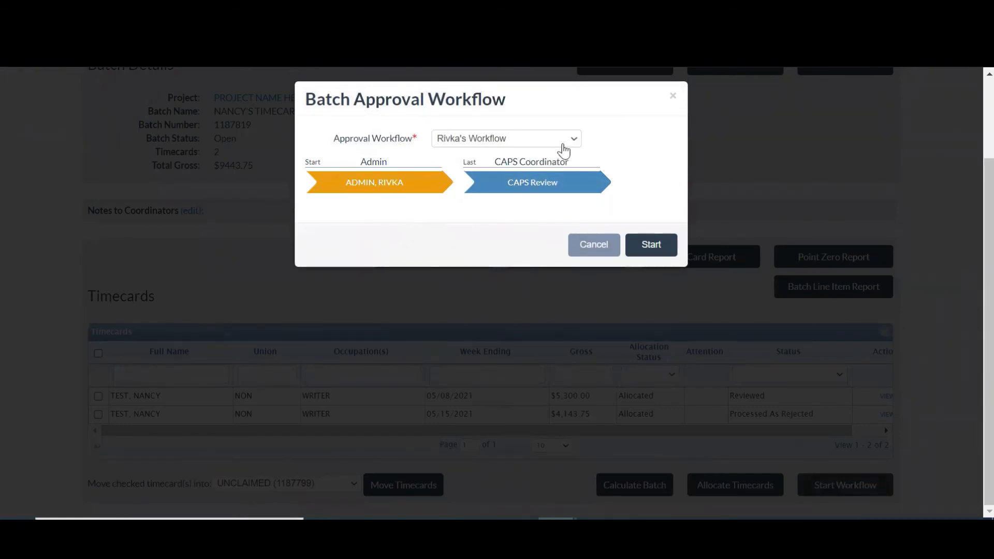
click(640, 244)
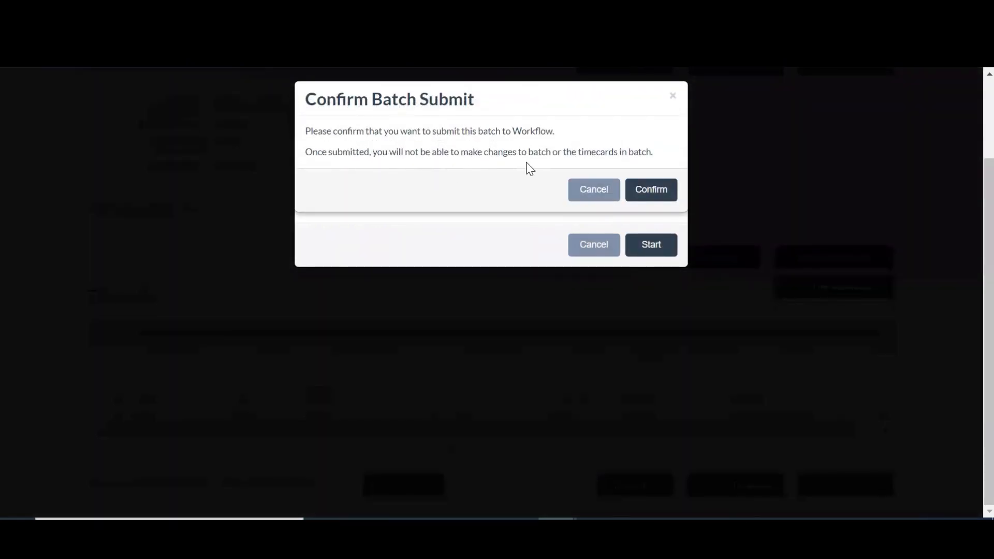
click(643, 189)
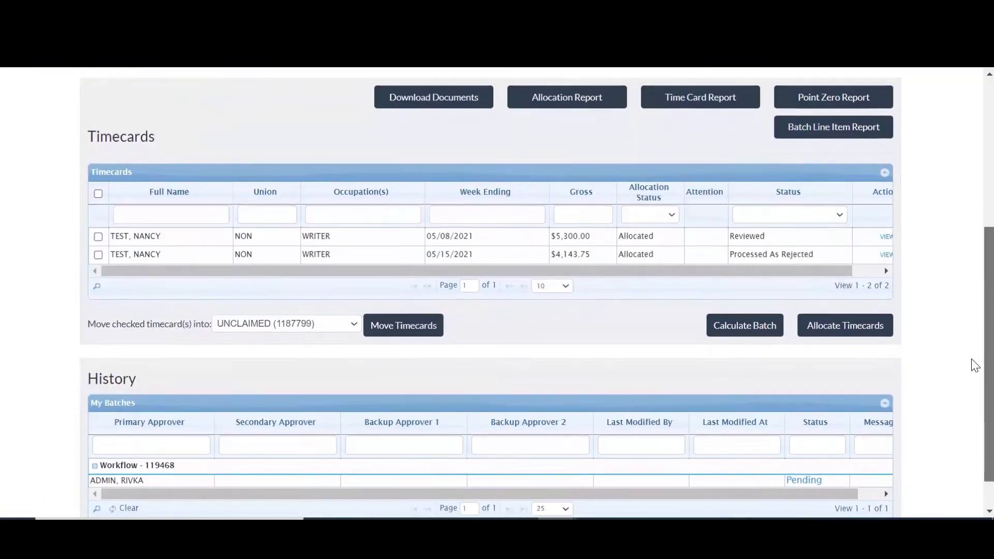
scroll(972, 373, down, 1)
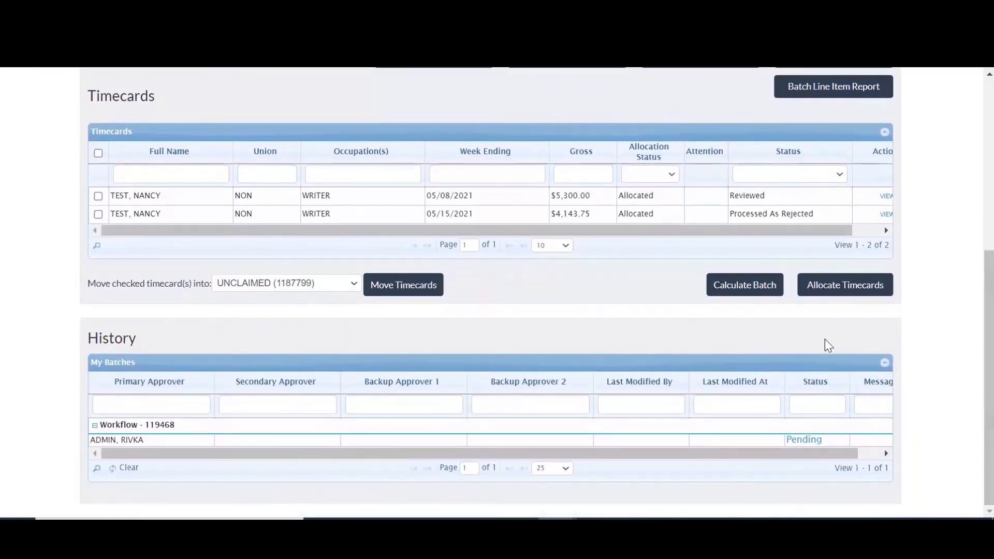